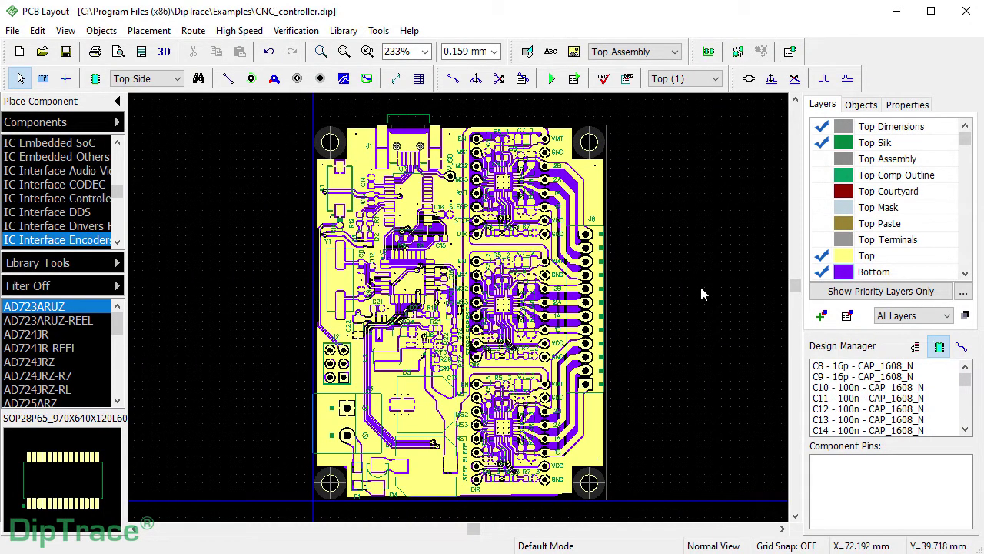
Inspect the GND copper pour's properties, deselect it, and bring up the layer list for new objects.
{"action": "left_click", "coordinate": [605, 414]}
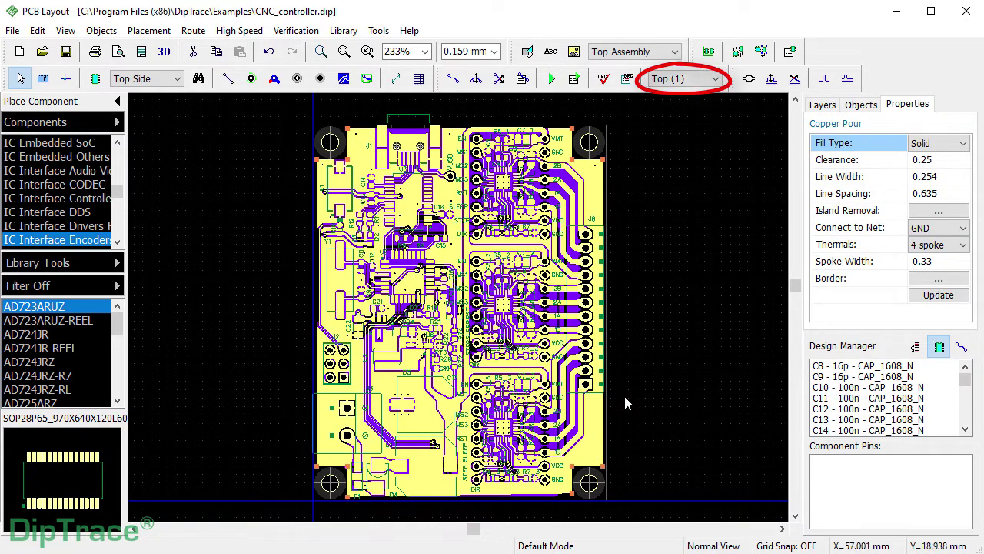
{"action": "left_click", "coordinate": [640, 394]}
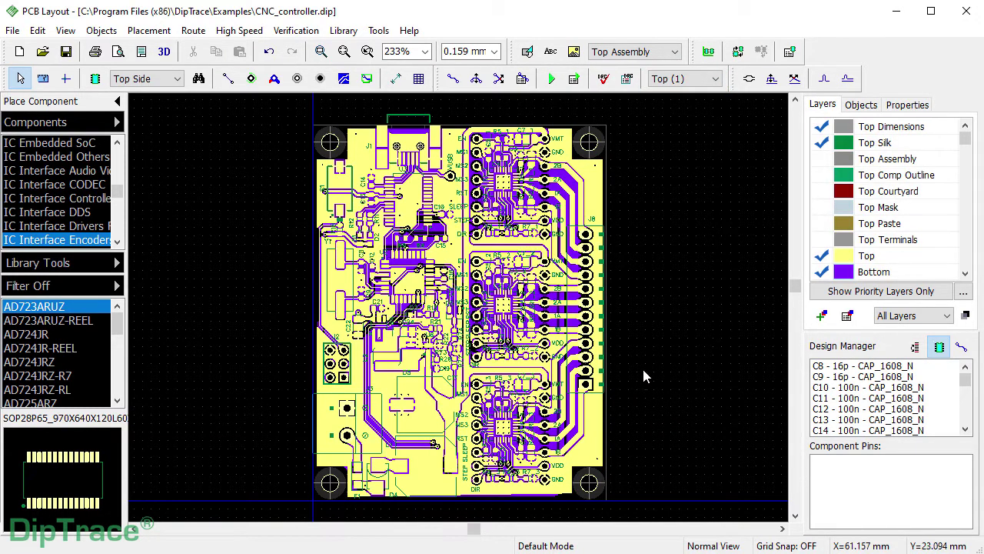
{"action": "left_click", "coordinate": [676, 52]}
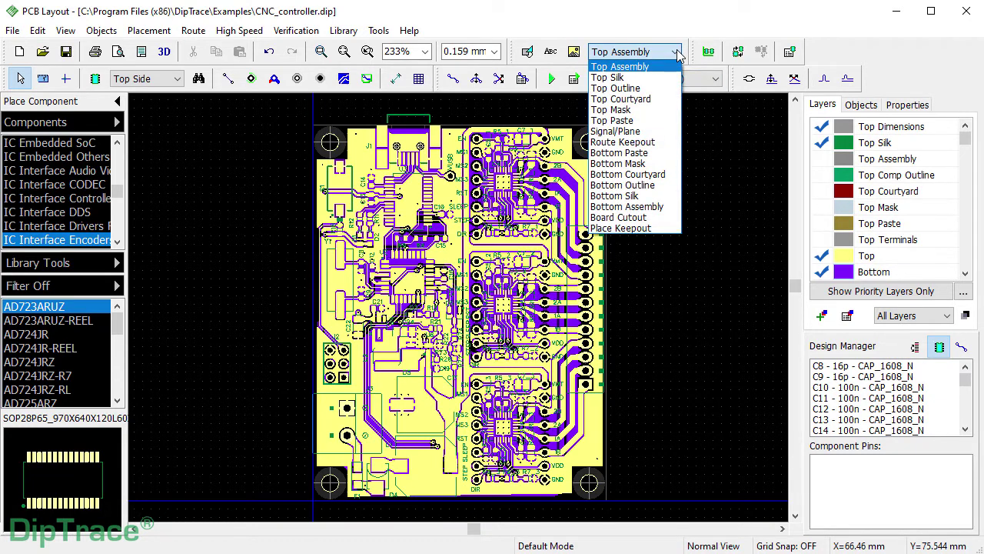
Set new objects to the Signal/Plane layer and zoom in on the board's lower-right edge.
{"action": "left_click", "coordinate": [666, 133]}
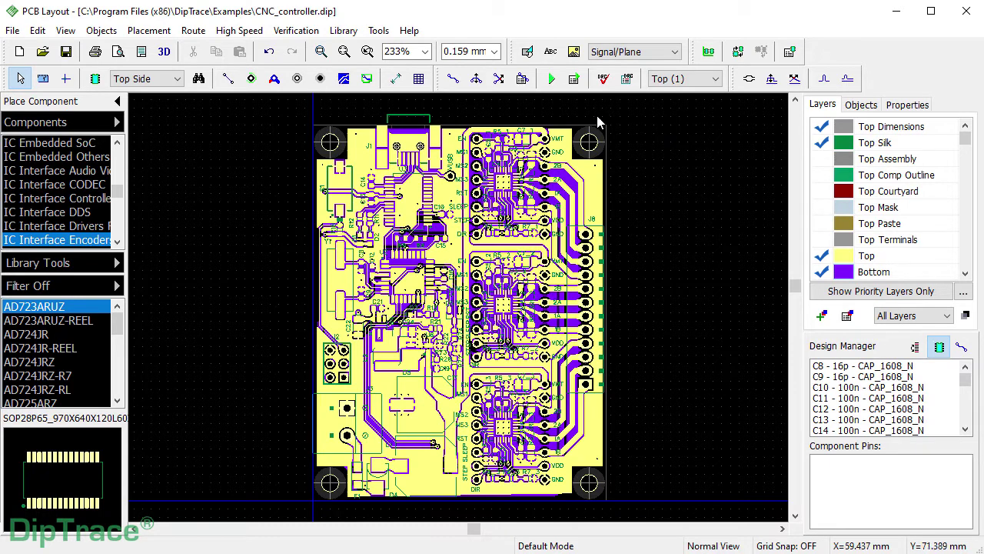
{"action": "left_click", "coordinate": [321, 52]}
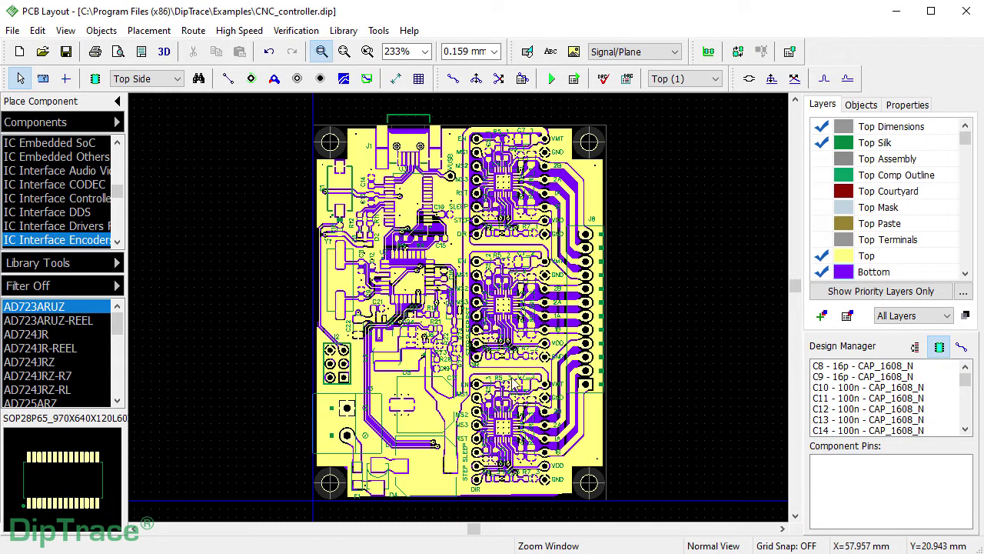
{"action": "left_click_drag", "start_coordinate": [603, 374], "coordinate": [700, 470]}
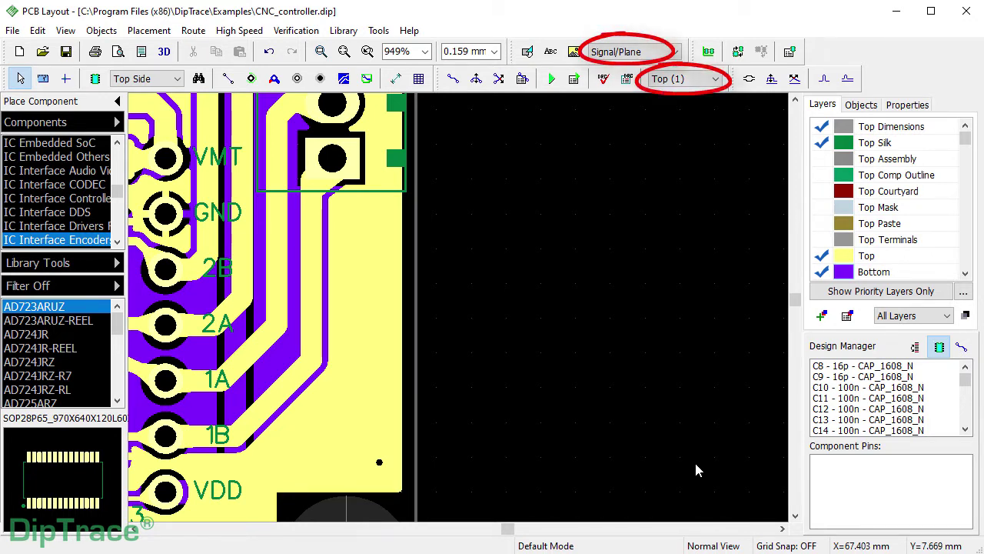
Place the text '10/2020' beside the board's right edge and select it.
{"action": "left_click", "coordinate": [551, 52]}
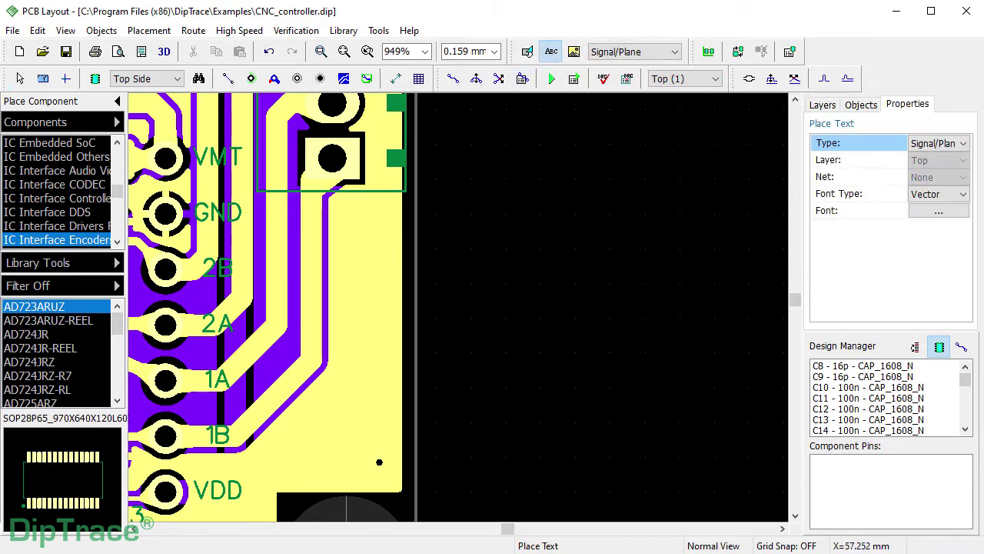
{"action": "type", "text": "10"}
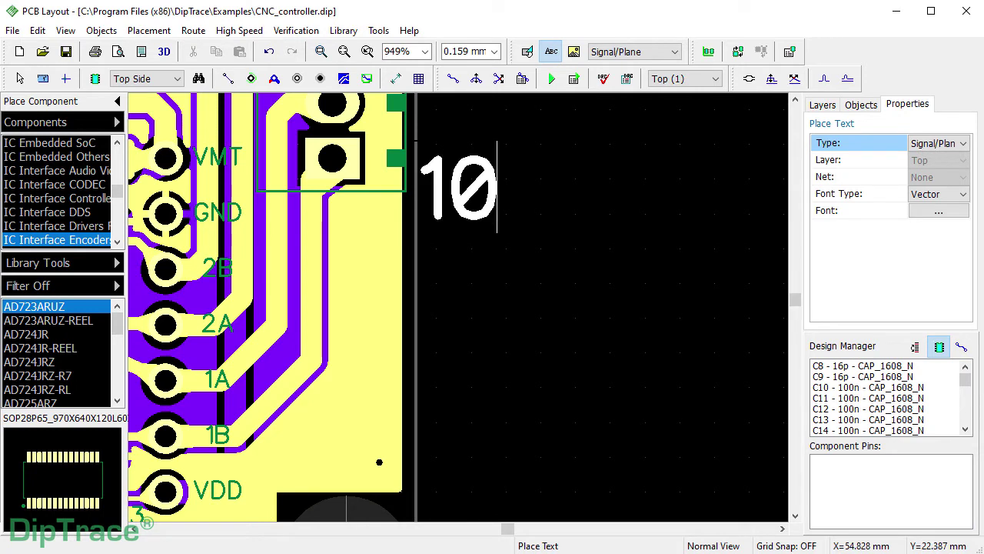
{"action": "type", "text": "/2020"}
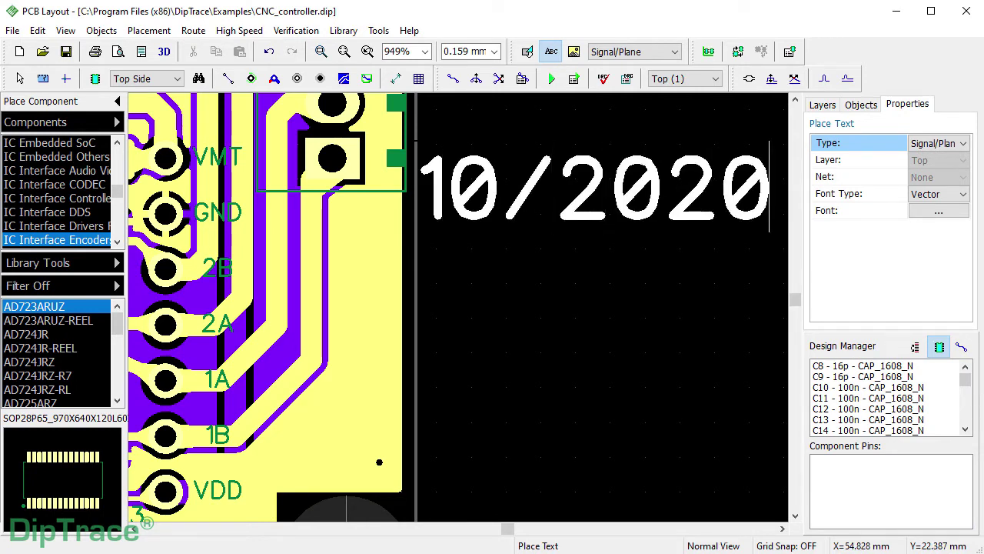
{"action": "key", "text": "Return"}
{"action": "key", "text": "Escape"}
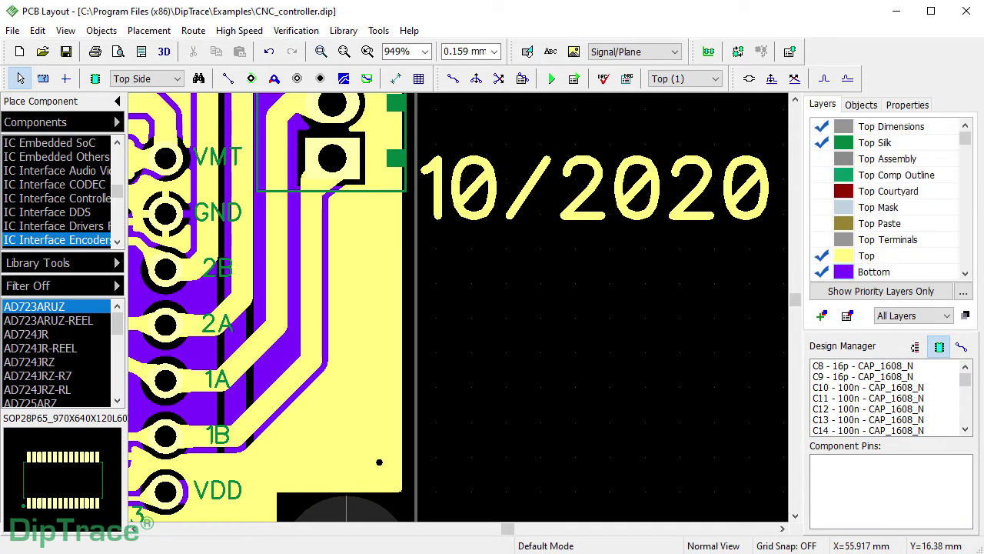
{"action": "left_click", "coordinate": [448, 239]}
{"action": "right_click", "coordinate": [449, 239]}
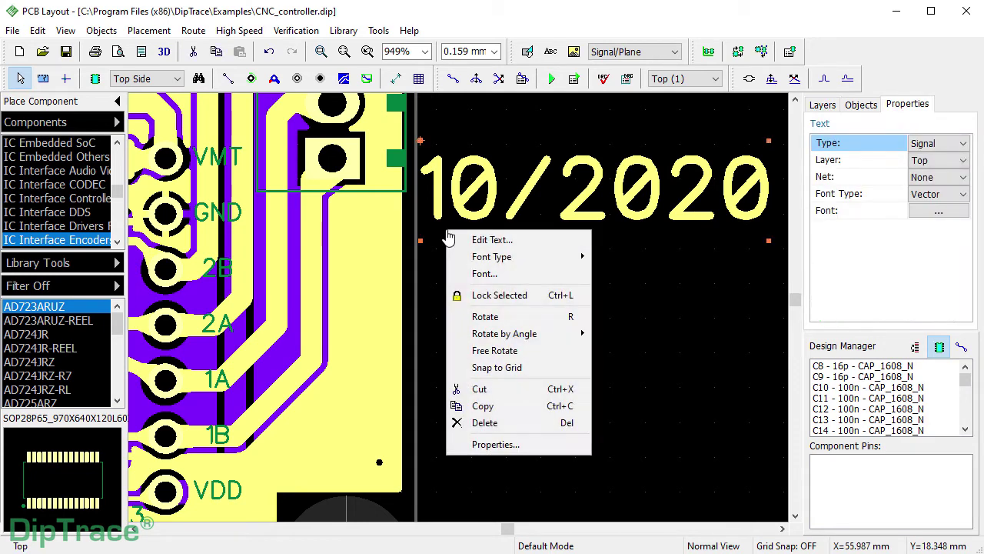
Set the 10/2020 label's font to size 6 with bold strokes.
{"action": "left_click", "coordinate": [477, 445]}
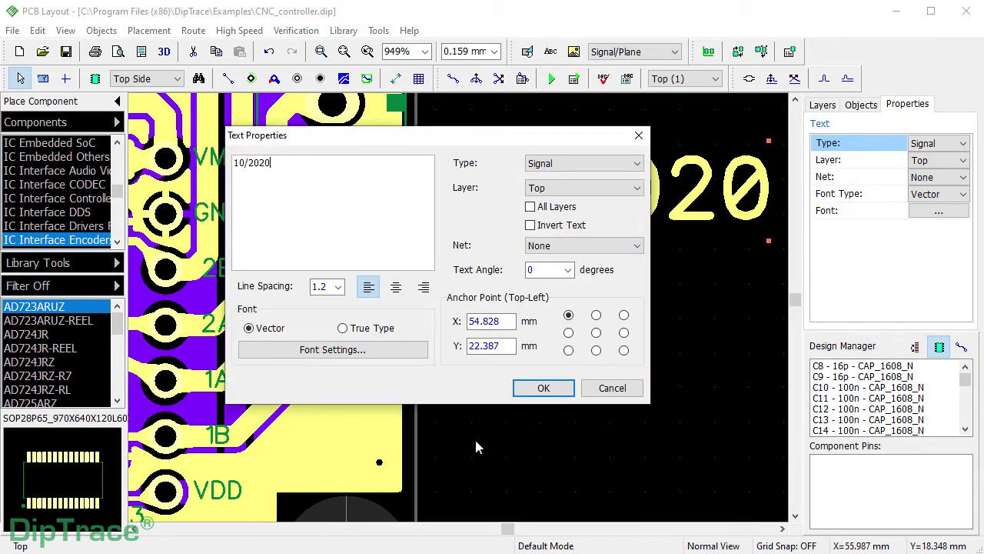
{"action": "left_click", "coordinate": [375, 350]}
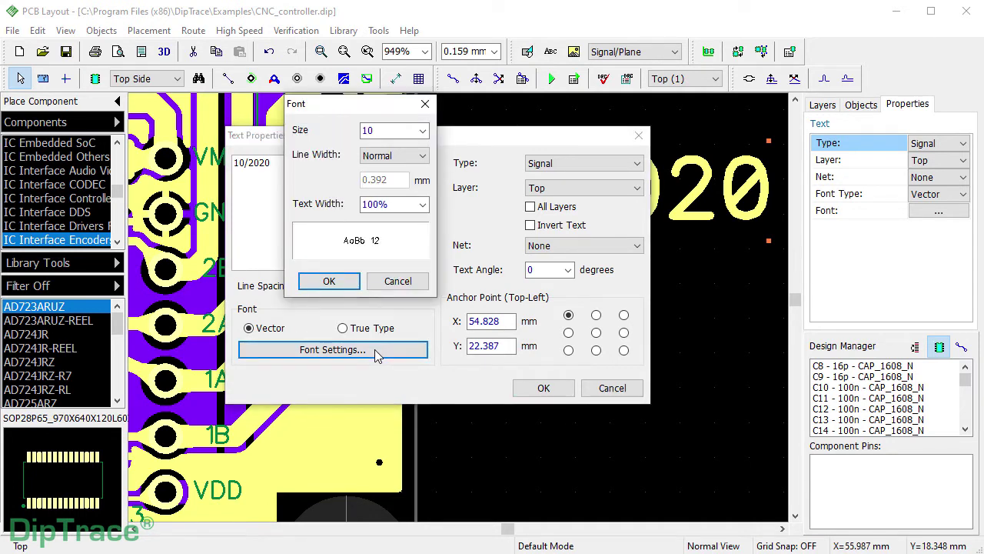
{"action": "left_click", "coordinate": [422, 132]}
{"action": "scroll", "coordinate": [396, 162], "scroll_direction": "up", "scroll_amount": 2}
{"action": "left_click", "coordinate": [384, 141]}
{"action": "left_click", "coordinate": [420, 156]}
{"action": "left_click", "coordinate": [381, 190]}
{"action": "left_click", "coordinate": [329, 281]}
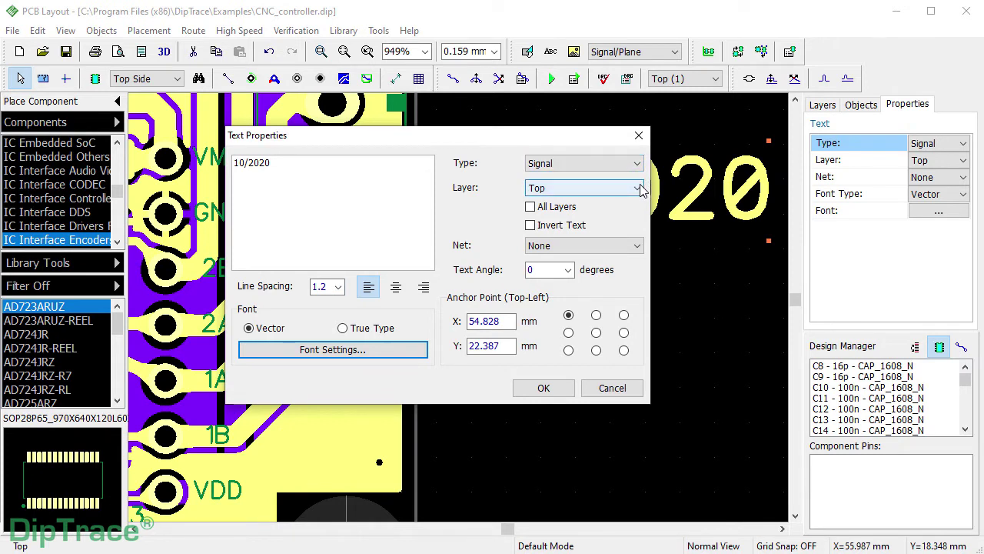
Make the label inverted on net GND, angle 90, bottom-left anchored at X 53.7, Y 8.45.
{"action": "left_click", "coordinate": [536, 229]}
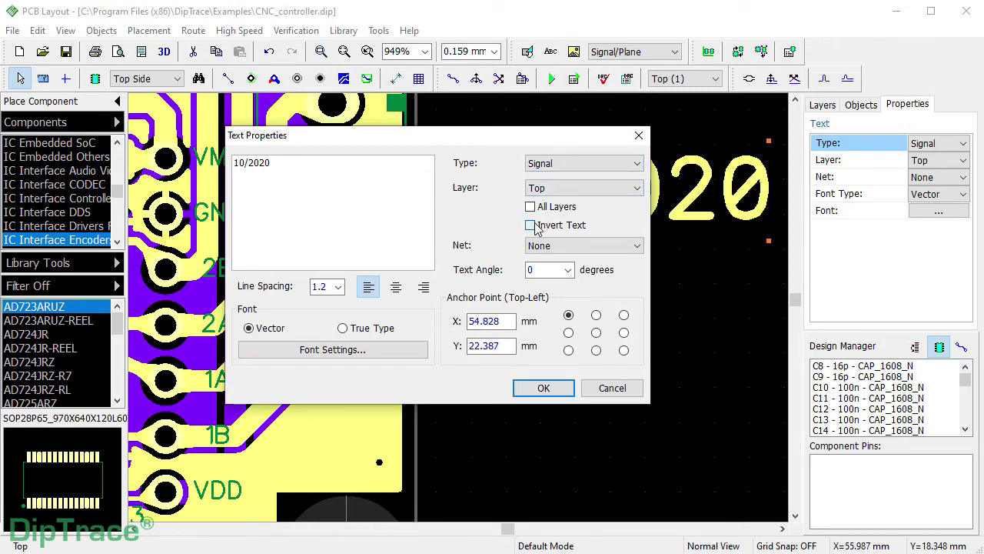
{"action": "left_click", "coordinate": [634, 245]}
{"action": "left_click", "coordinate": [575, 283]}
{"action": "left_click", "coordinate": [545, 273]}
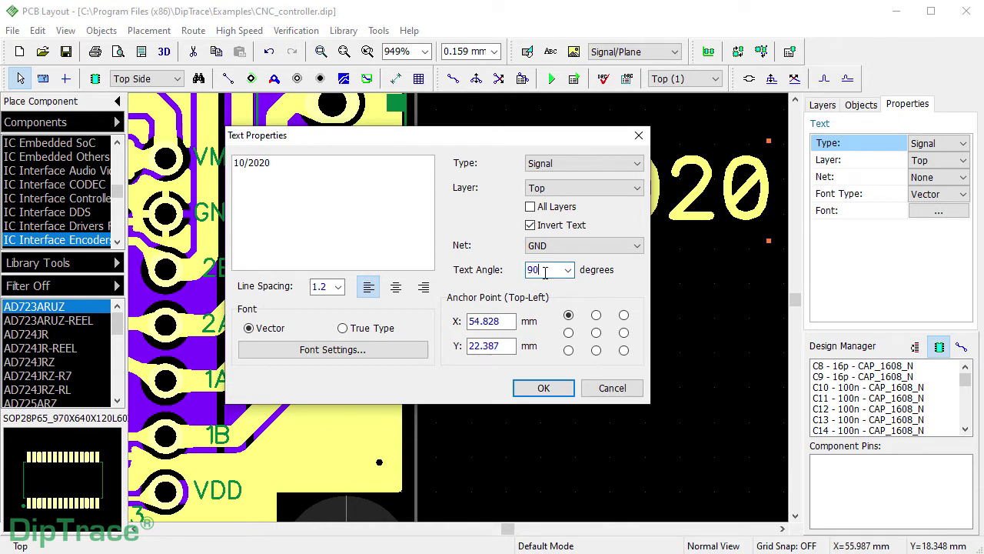
{"action": "type", "text": "90"}
{"action": "left_click", "coordinate": [568, 350]}
{"action": "left_click", "coordinate": [500, 323]}
{"action": "double_click", "coordinate": [476, 323]}
{"action": "type", "text": "53.7"}
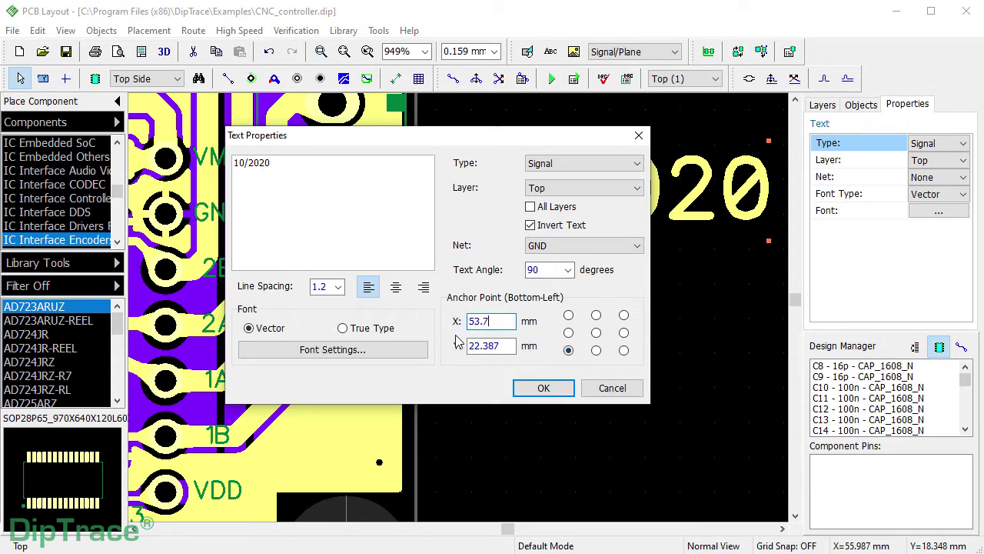
{"action": "left_click_drag", "start_coordinate": [508, 346], "coordinate": [458, 348]}
{"action": "type", "text": "8.45"}
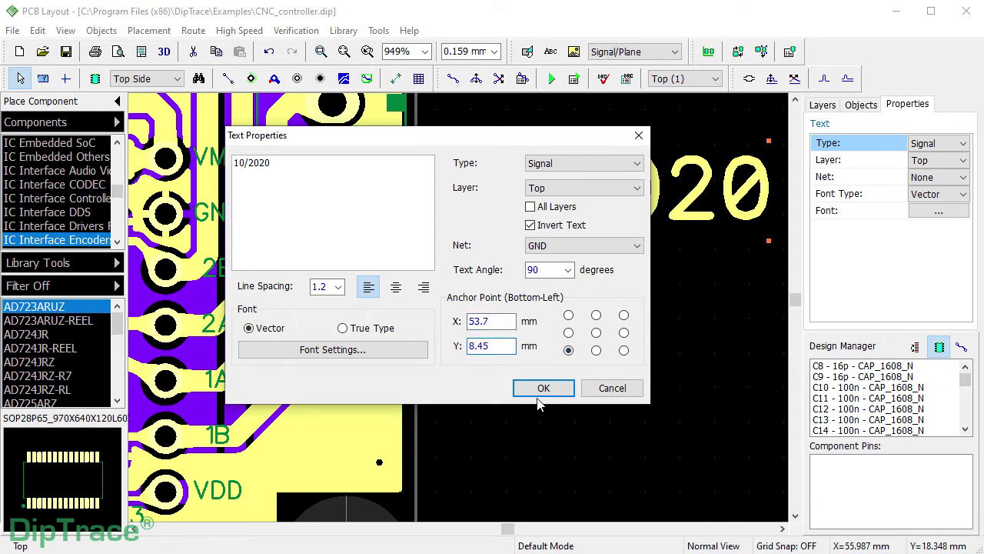
{"action": "left_click", "coordinate": [548, 389]}
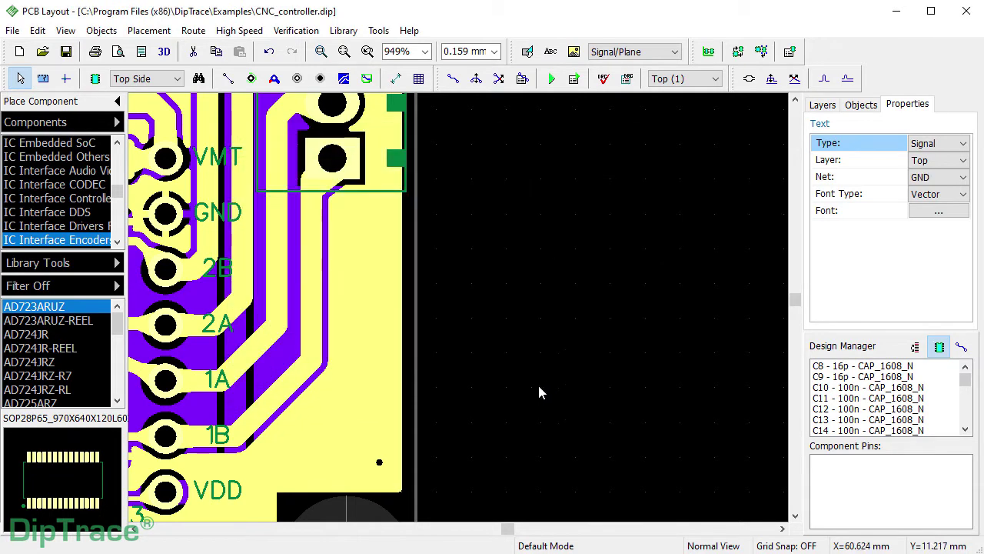
Update the copper pour so it rebuilds around the date label.
{"action": "right_click", "coordinate": [406, 396]}
{"action": "left_click", "coordinate": [428, 406]}
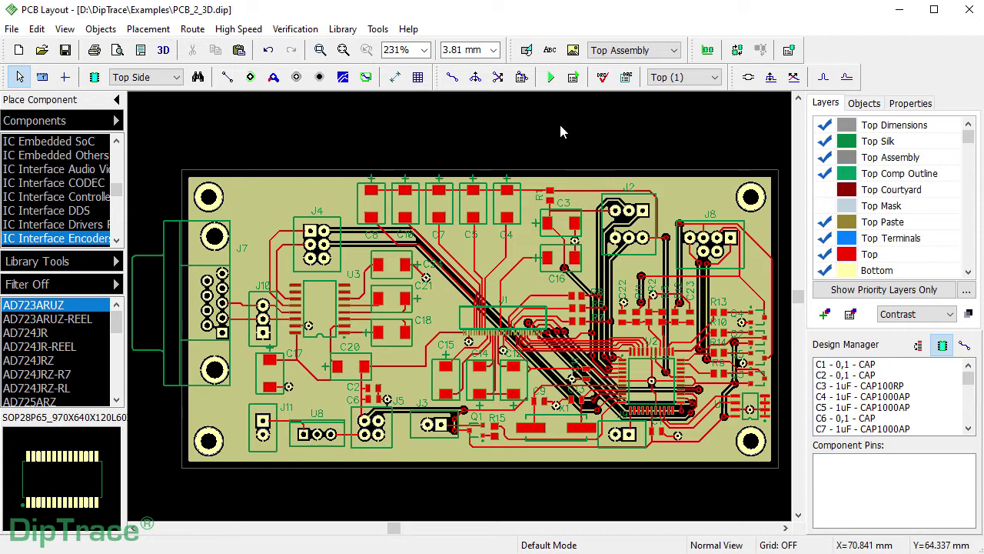
Place the text 'Prototype 1' near the board's top-left corner and select it.
{"action": "left_click", "coordinate": [550, 50]}
{"action": "type", "text": "Prototype 1"}
{"action": "key", "text": "Return"}
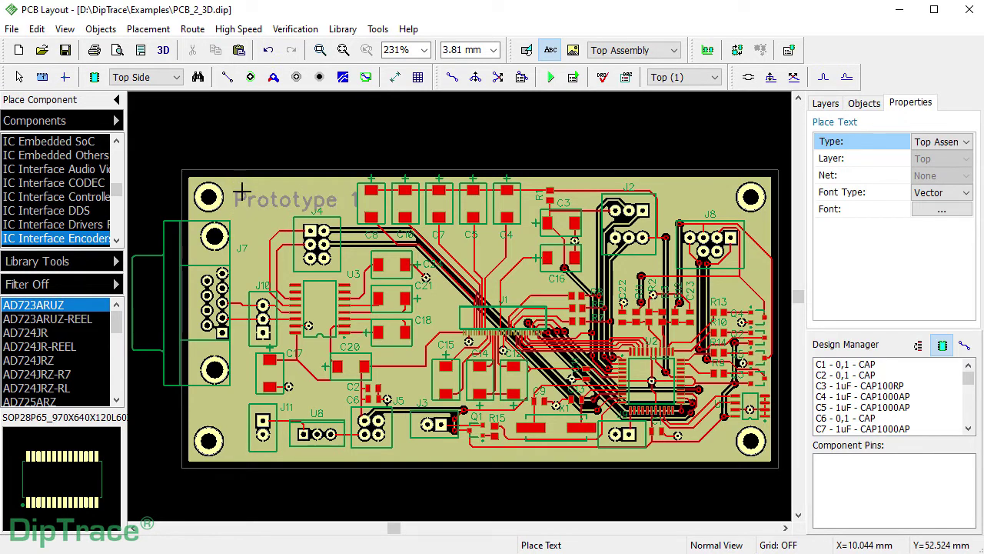
{"action": "key", "text": "Escape"}
{"action": "left_click", "coordinate": [245, 199]}
{"action": "right_click", "coordinate": [246, 197]}
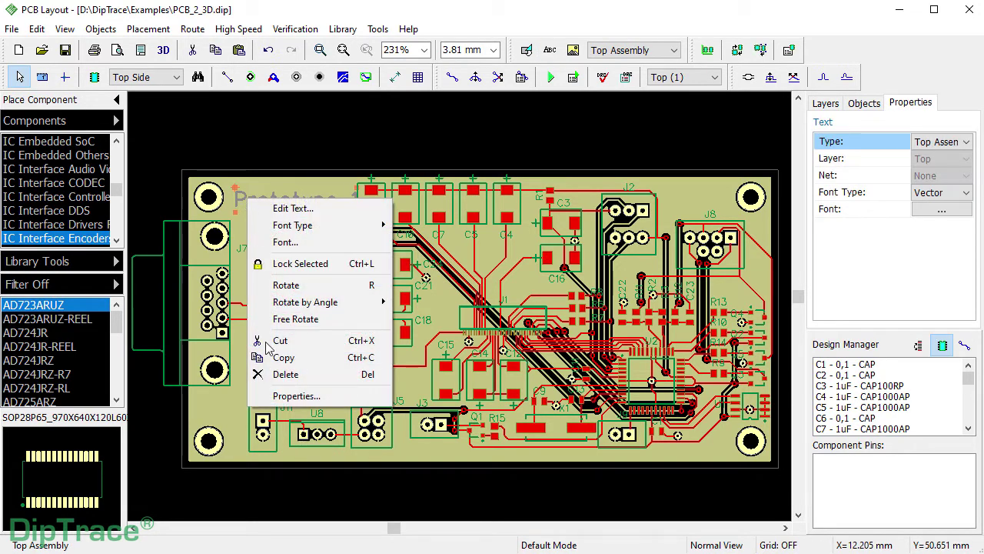
Change the Prototype 1 label to Top Silk type with Invert Text enabled.
{"action": "left_click", "coordinate": [280, 402]}
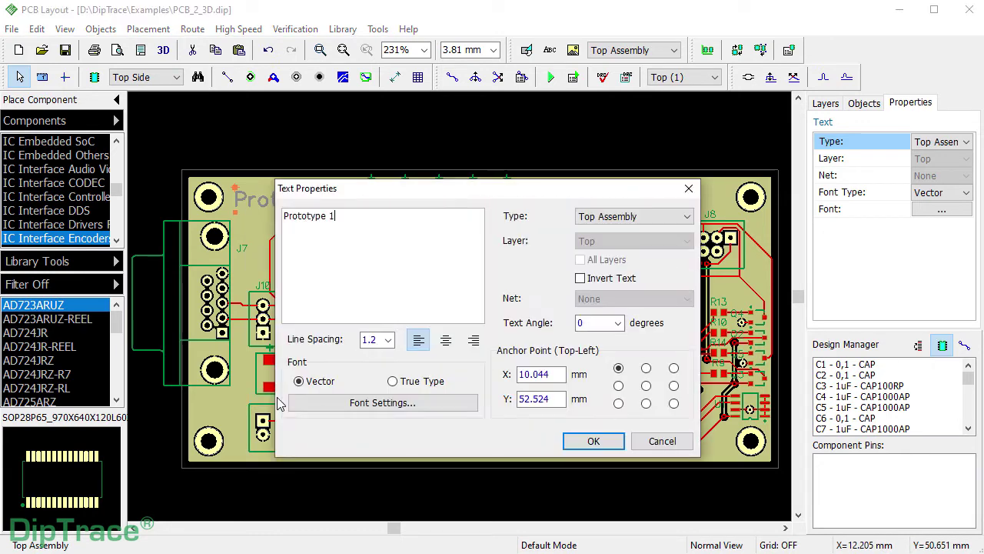
{"action": "left_click", "coordinate": [689, 218]}
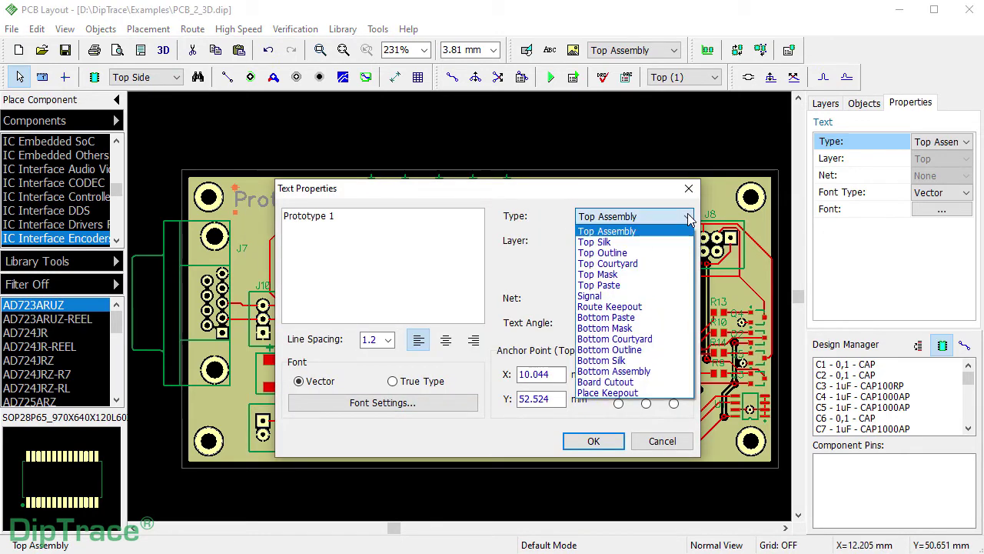
{"action": "left_click", "coordinate": [660, 240]}
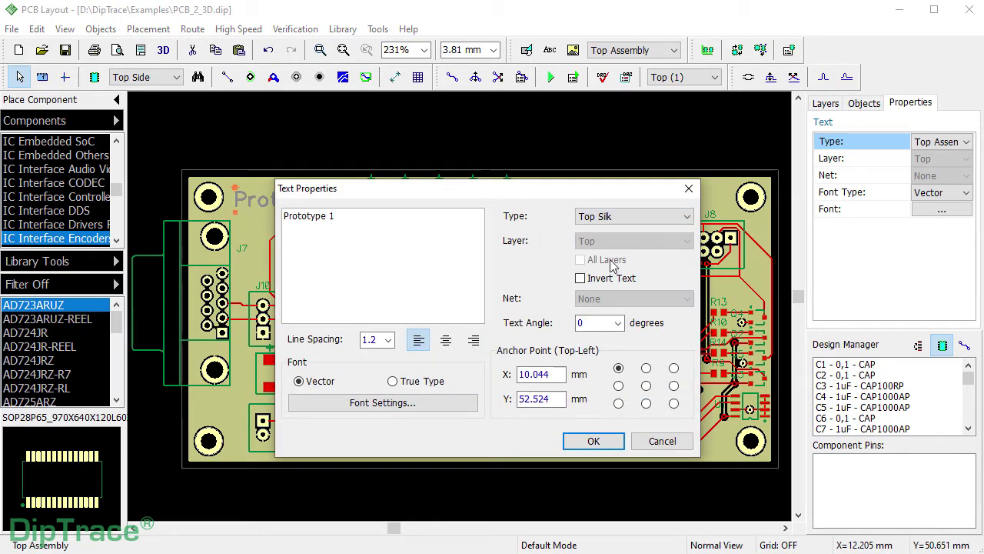
{"action": "left_click", "coordinate": [582, 280]}
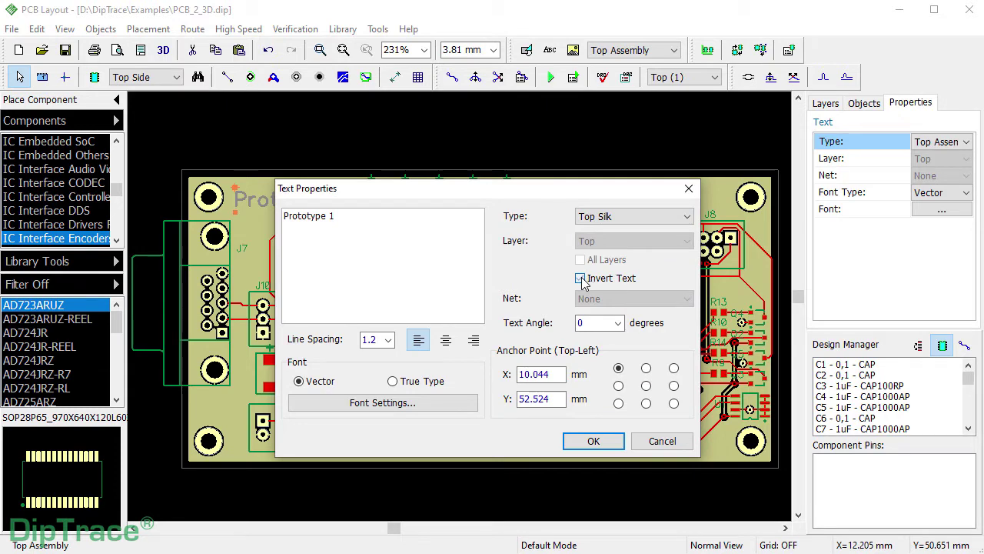
{"action": "left_click", "coordinate": [592, 442]}
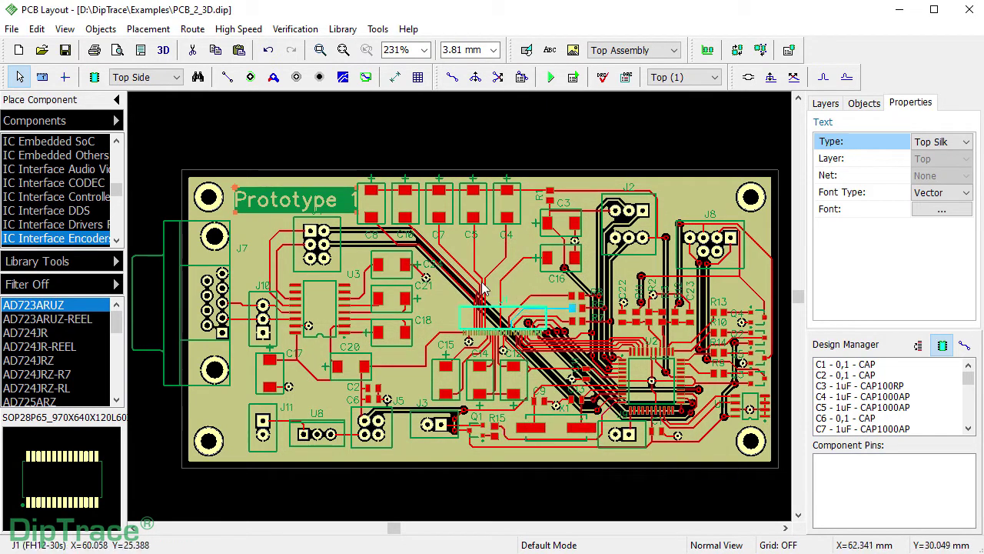
Reduce the Prototype 1 label's font size to 8.
{"action": "right_click", "coordinate": [345, 206]}
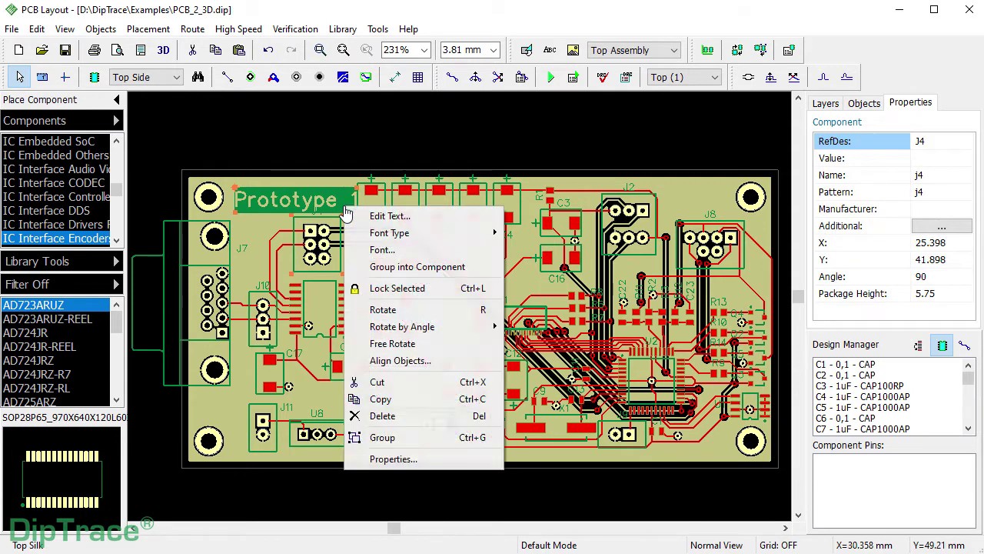
{"action": "left_click", "coordinate": [369, 248]}
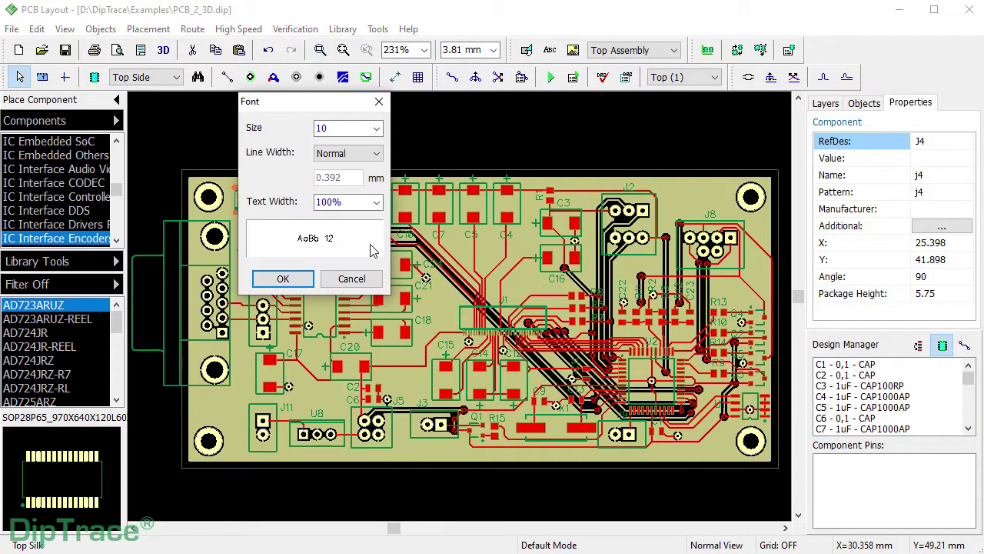
{"action": "left_click", "coordinate": [375, 129]}
{"action": "left_click", "coordinate": [363, 146]}
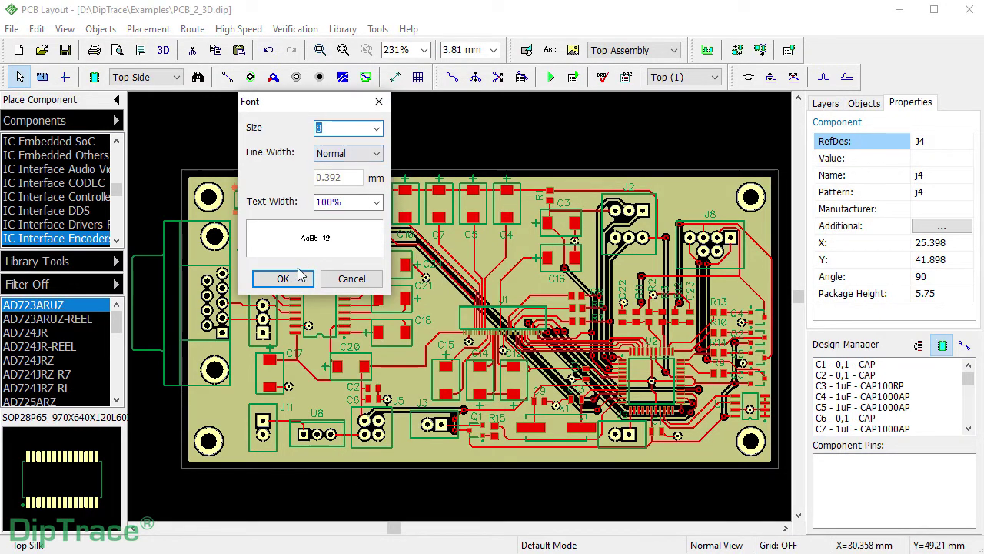
{"action": "left_click", "coordinate": [282, 279]}
Nudge the label slightly up and left, then switch to the bottom side view.
{"action": "left_click", "coordinate": [283, 206]}
{"action": "left_click_drag", "start_coordinate": [282, 204], "coordinate": [278, 202]}
{"action": "left_click", "coordinate": [275, 214]}
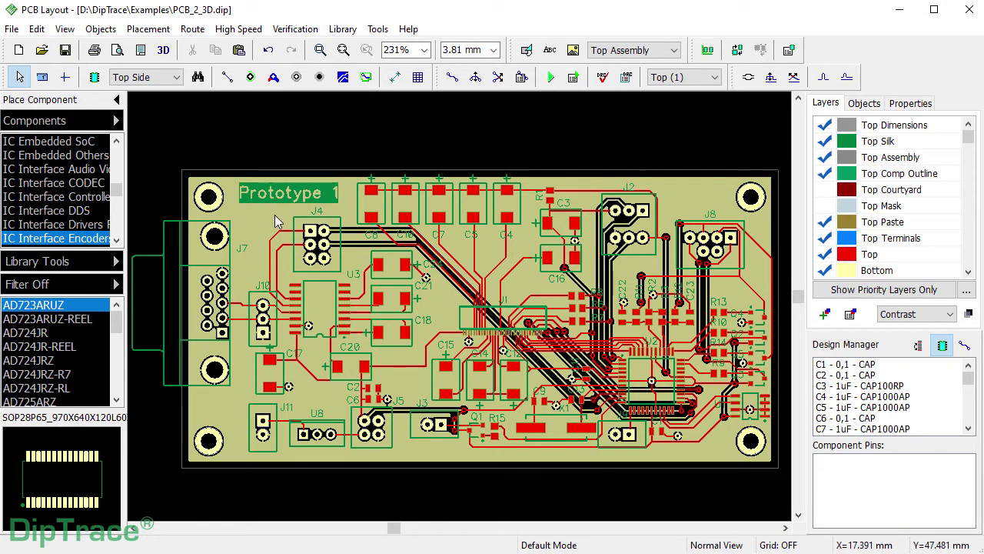
{"action": "key", "text": "2"}
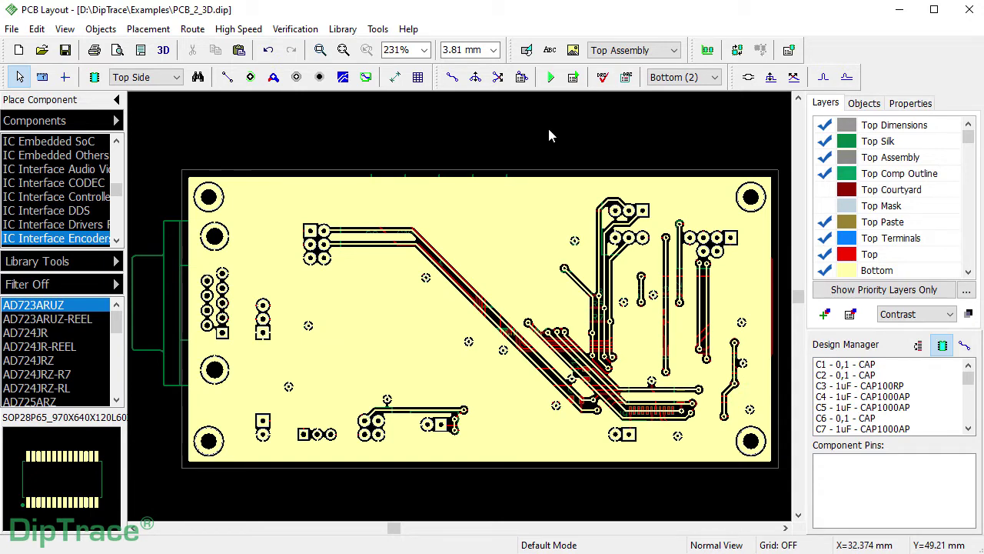
Place a mirrored 'Prototype 1' text on the Bottom Mask layer near the board's top edge.
{"action": "left_click", "coordinate": [673, 50]}
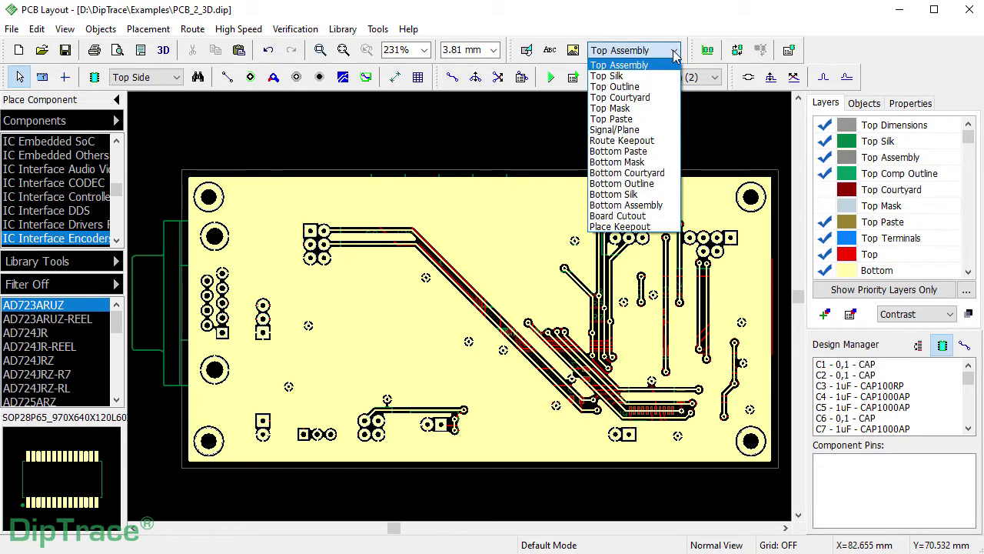
{"action": "left_click", "coordinate": [617, 162]}
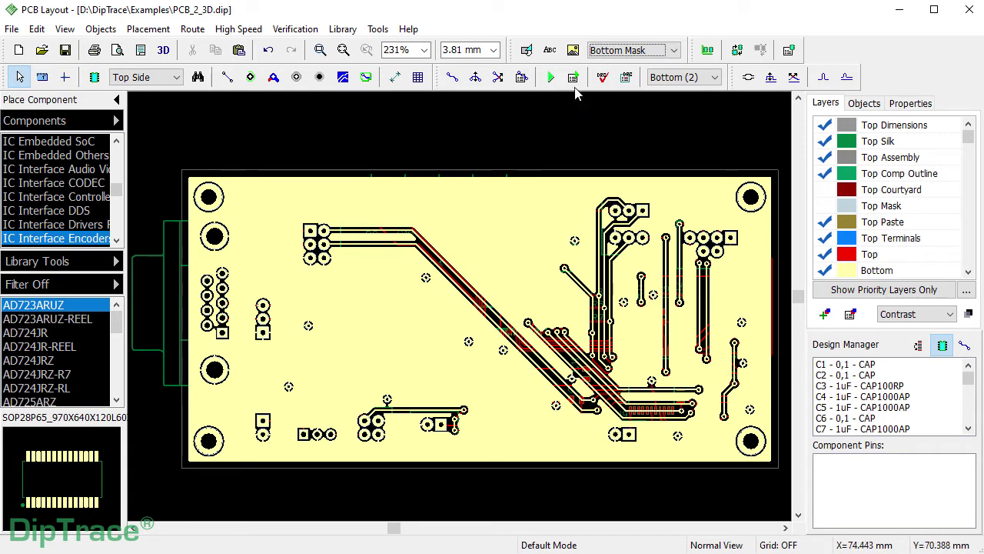
{"action": "left_click", "coordinate": [549, 50]}
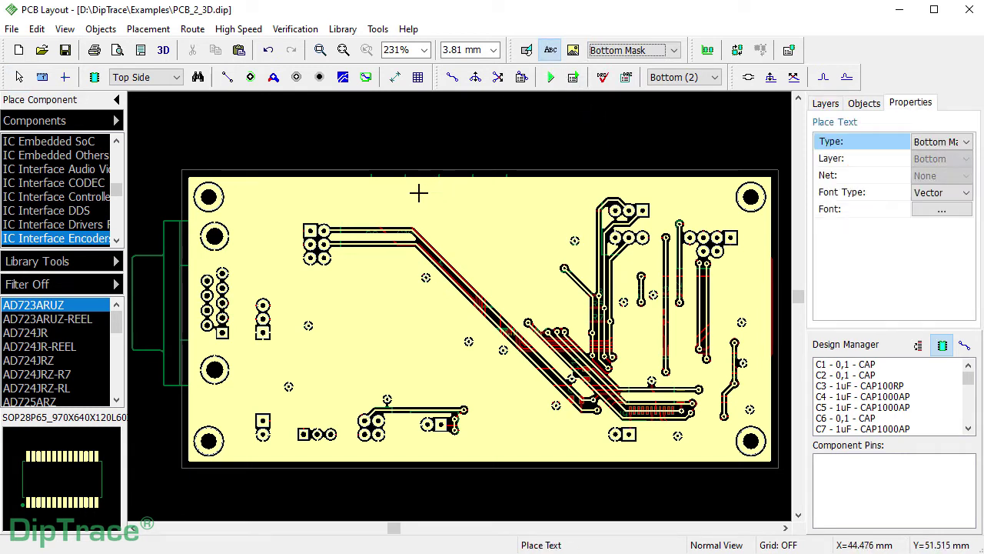
{"action": "type", "text": "Prototype 1"}
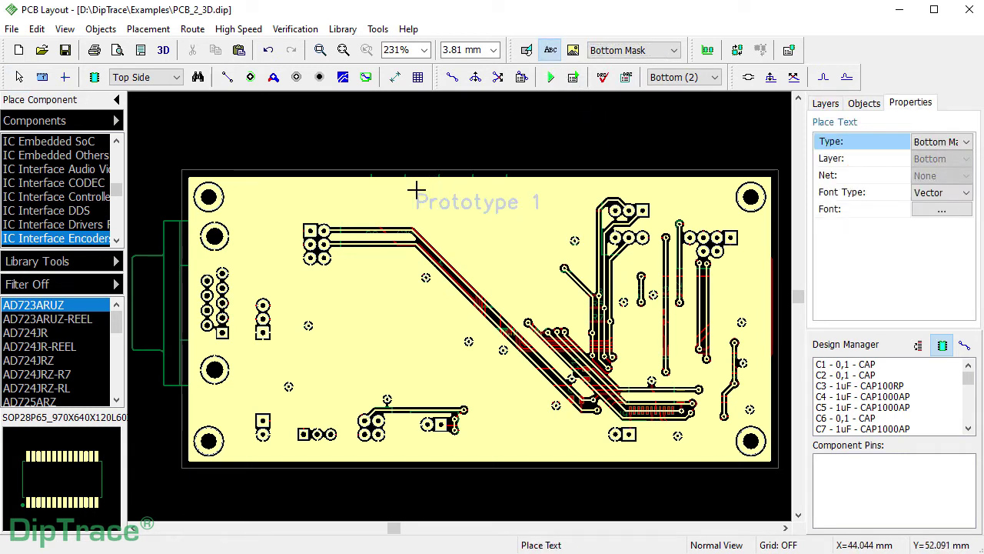
{"action": "key", "text": "Return"}
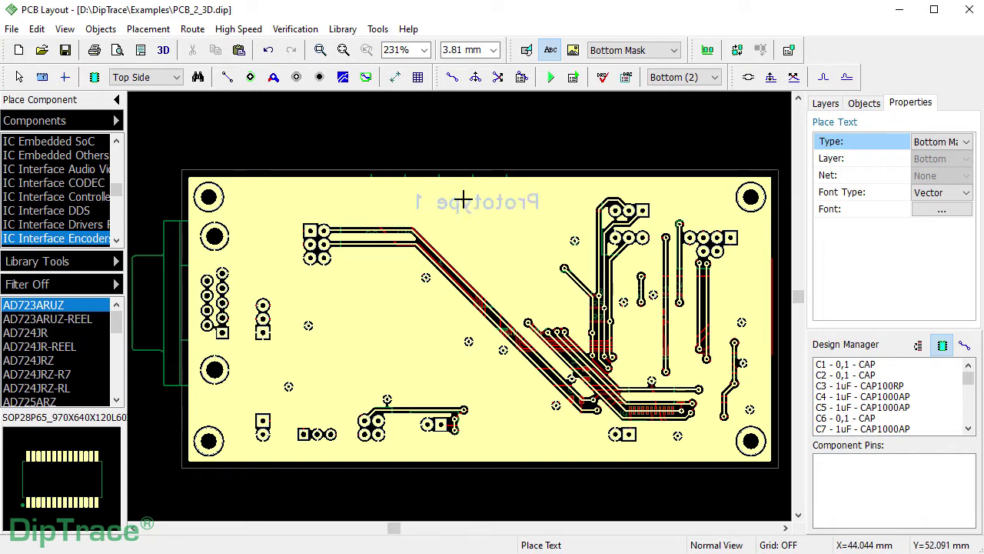
{"action": "key", "text": "Escape"}
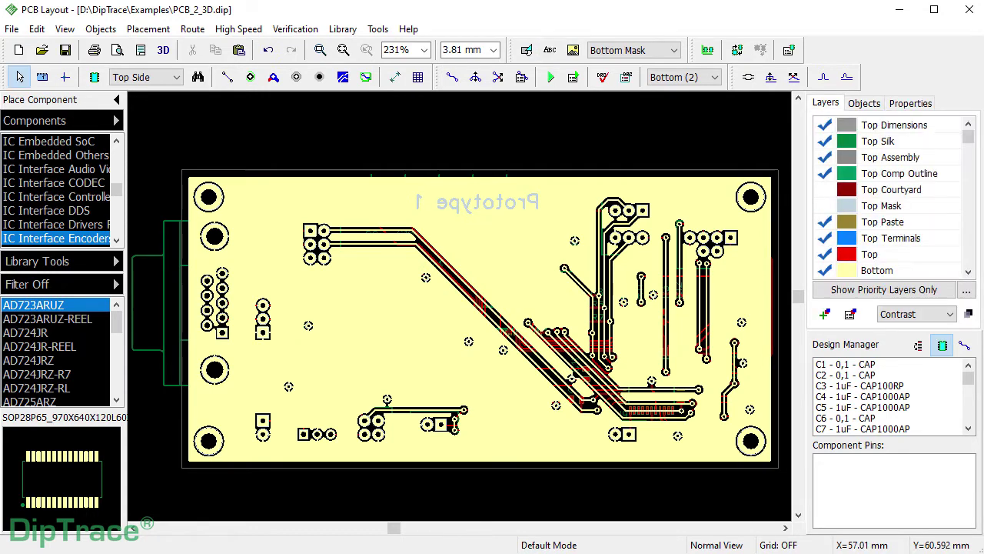
Copy and paste the bottom-mask Prototype 1 label to make a duplicate below it.
{"action": "left_click", "coordinate": [62, 29]}
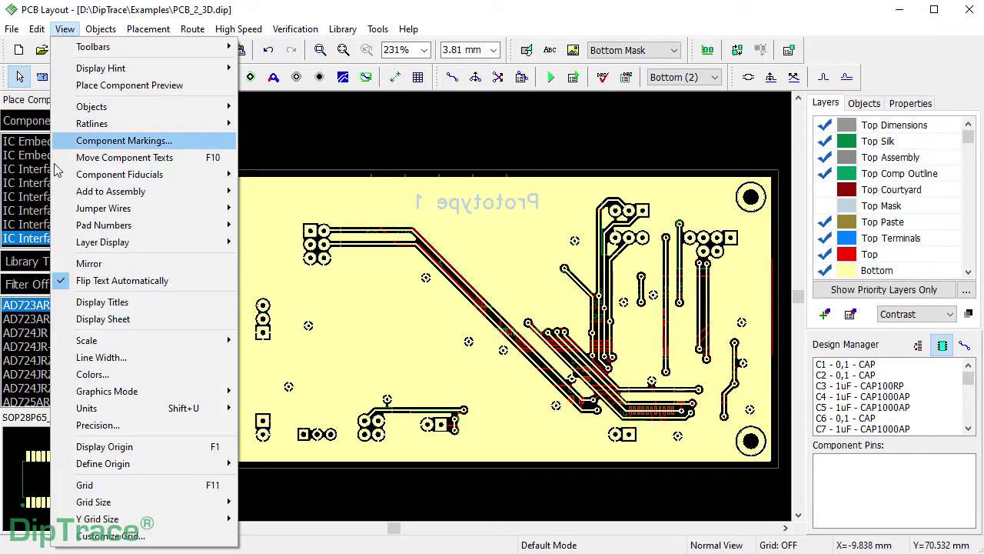
{"action": "left_click", "coordinate": [424, 128]}
{"action": "left_click", "coordinate": [470, 206]}
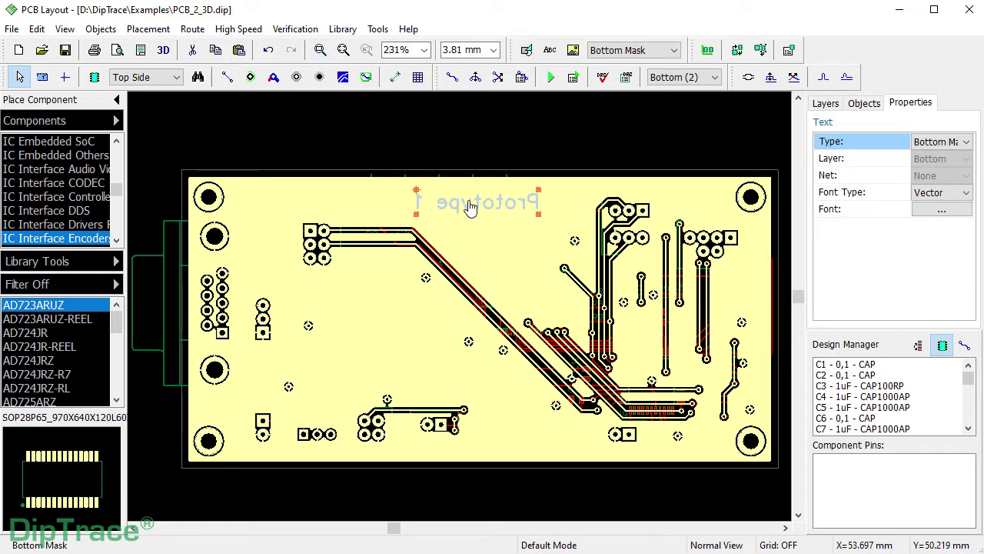
{"action": "key", "text": "ctrl+c"}
{"action": "key", "text": "ctrl+v"}
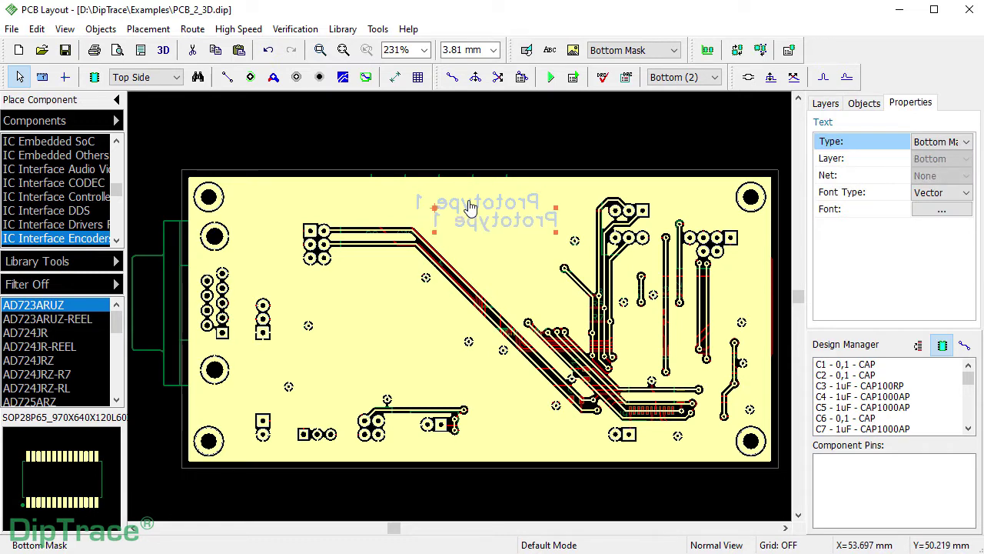
Change the copied label to inverted Signal-type text on Net 7.
{"action": "right_click", "coordinate": [523, 224]}
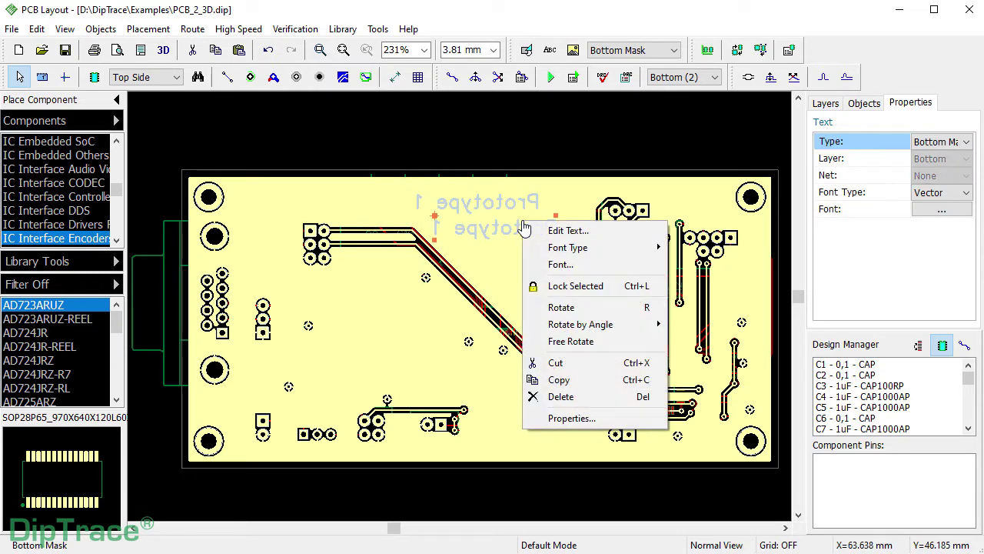
{"action": "left_click", "coordinate": [586, 418]}
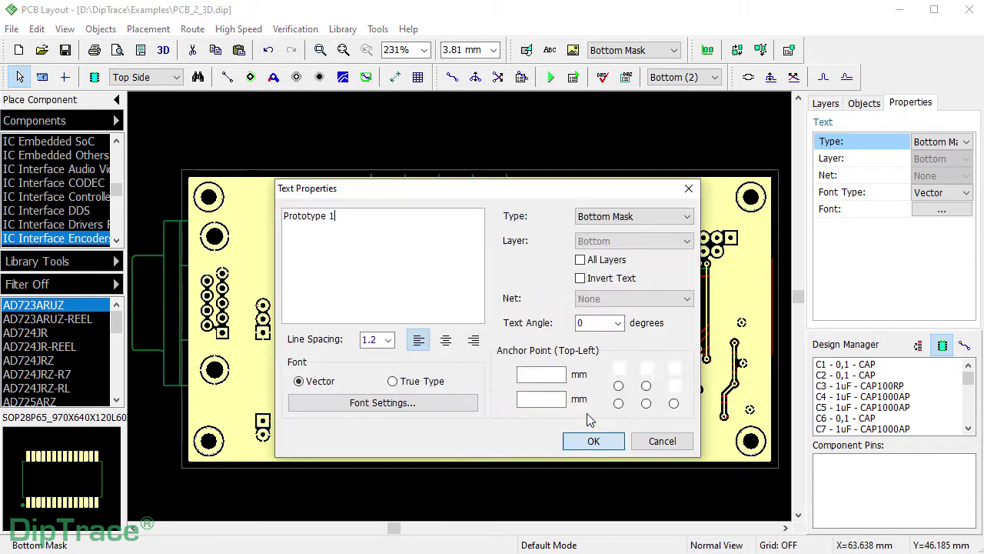
{"action": "left_click", "coordinate": [687, 216]}
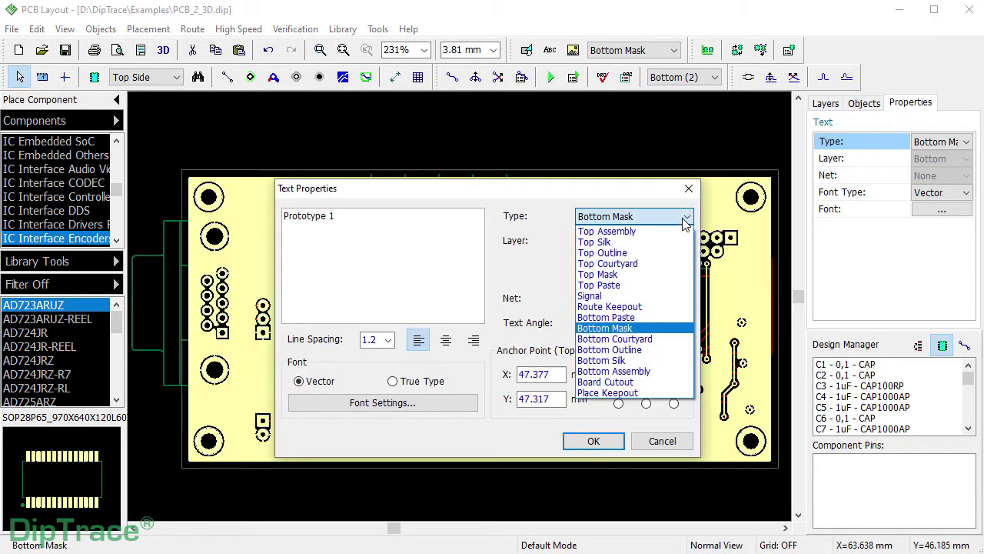
{"action": "left_click", "coordinate": [642, 298]}
{"action": "left_click", "coordinate": [623, 279]}
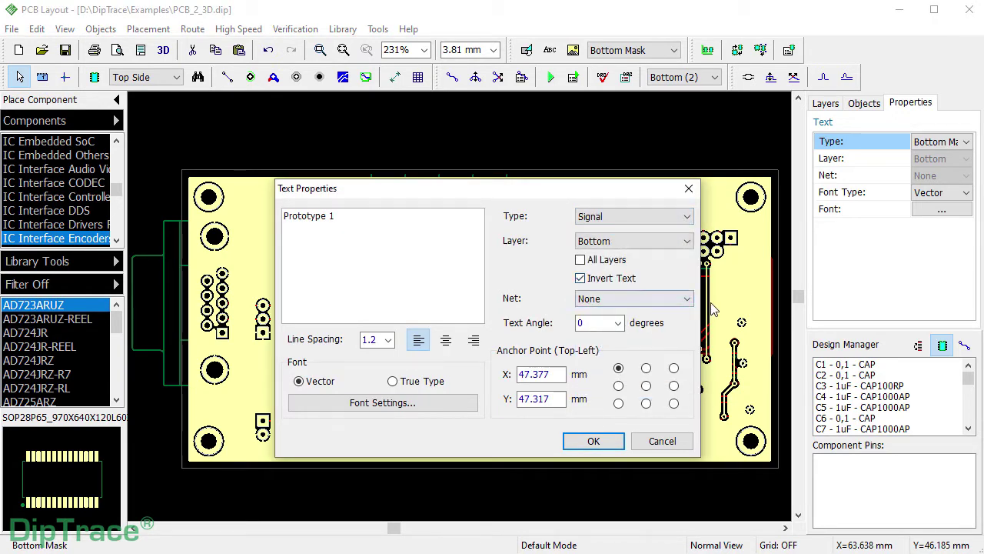
{"action": "left_click", "coordinate": [687, 300]}
{"action": "left_click", "coordinate": [649, 481]}
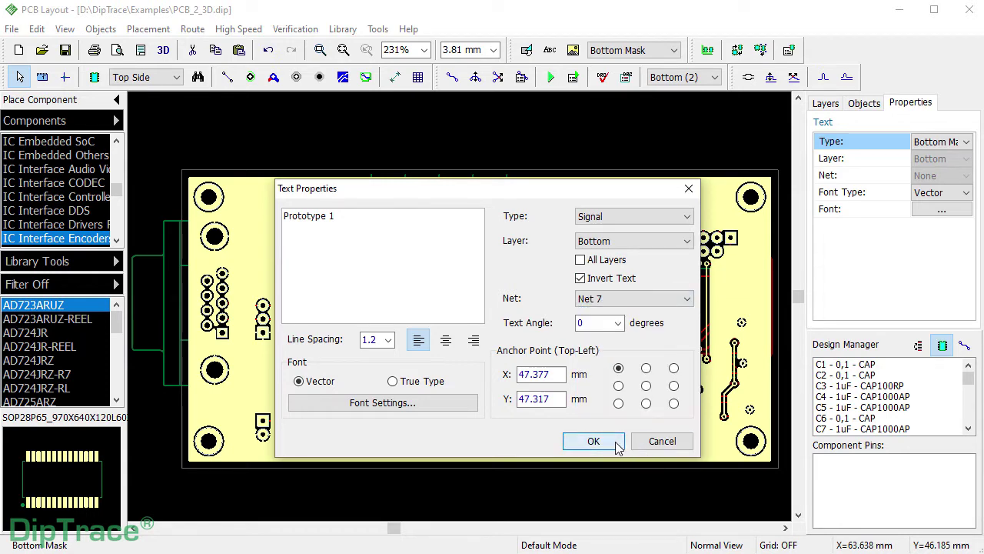
{"action": "left_click", "coordinate": [619, 446]}
{"action": "left_click", "coordinate": [626, 182]}
Update the Net 7 copper pour around the mirrored Prototype 1 label and view the board in 3D.
{"action": "right_click", "coordinate": [627, 181]}
{"action": "left_click", "coordinate": [667, 190]}
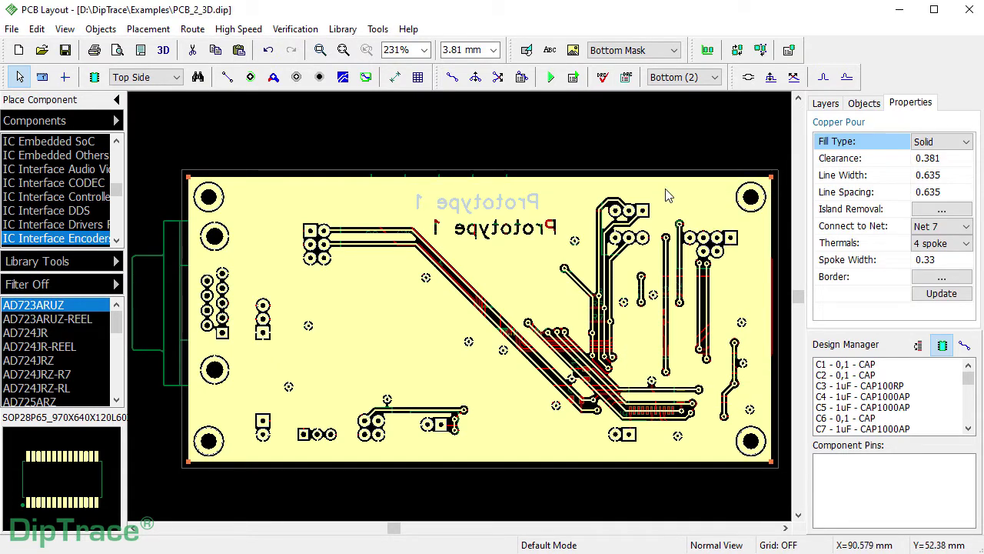
{"action": "left_click", "coordinate": [163, 50]}
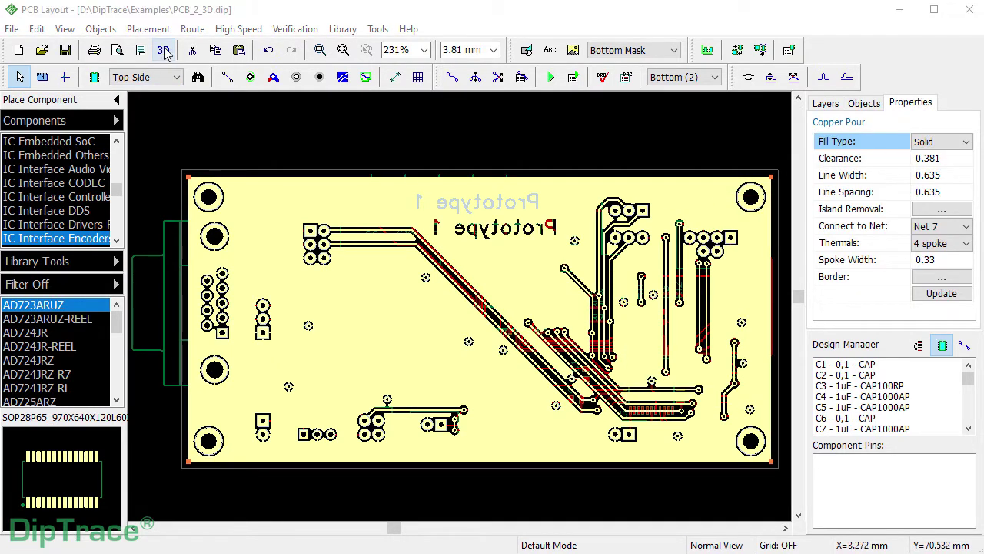